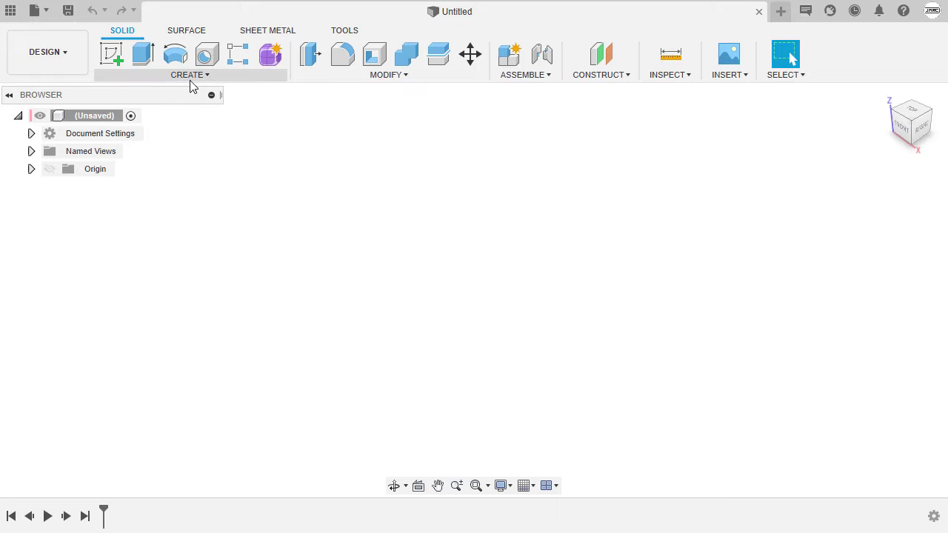
Enter Form mode and start a T-spline box on the horizontal XY ground plane.
{"action": "left_click", "coordinate": [272, 55]}
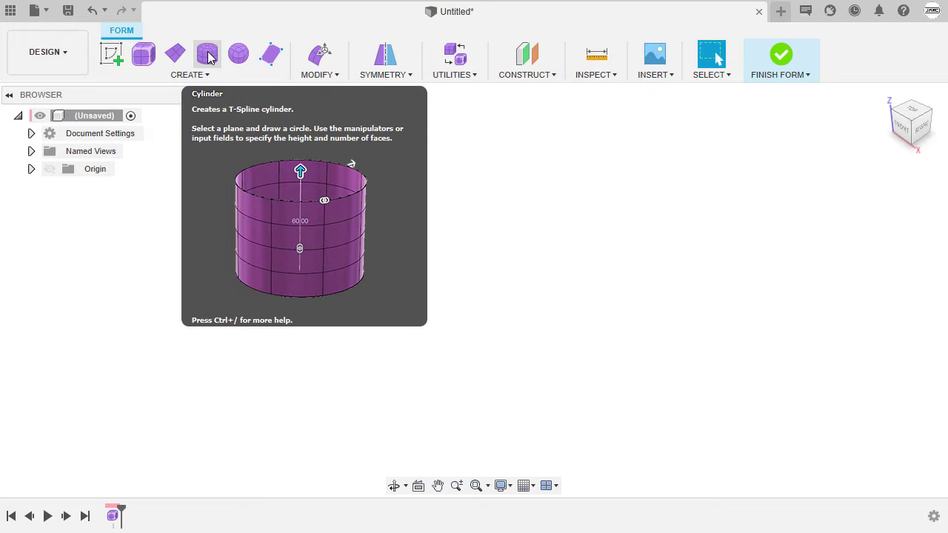
{"action": "left_click", "coordinate": [144, 61]}
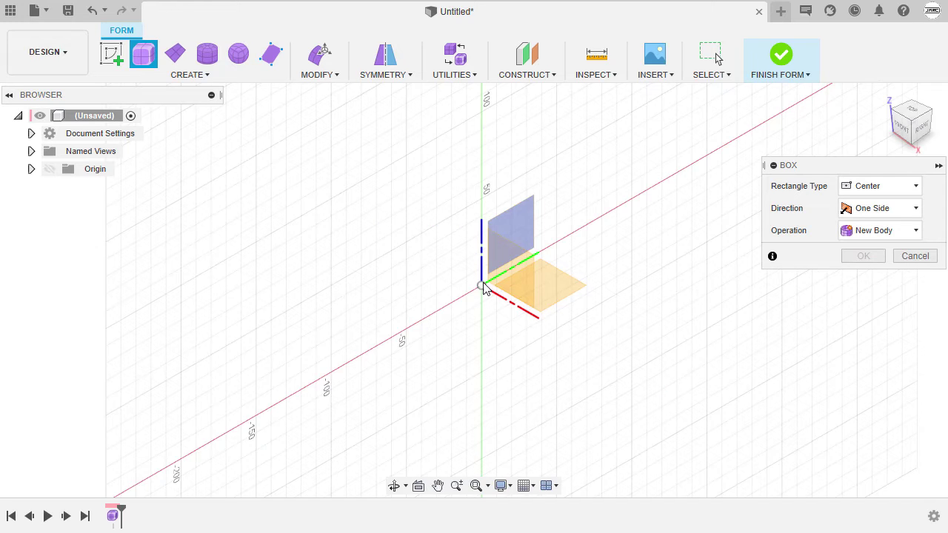
{"action": "left_click", "coordinate": [512, 289]}
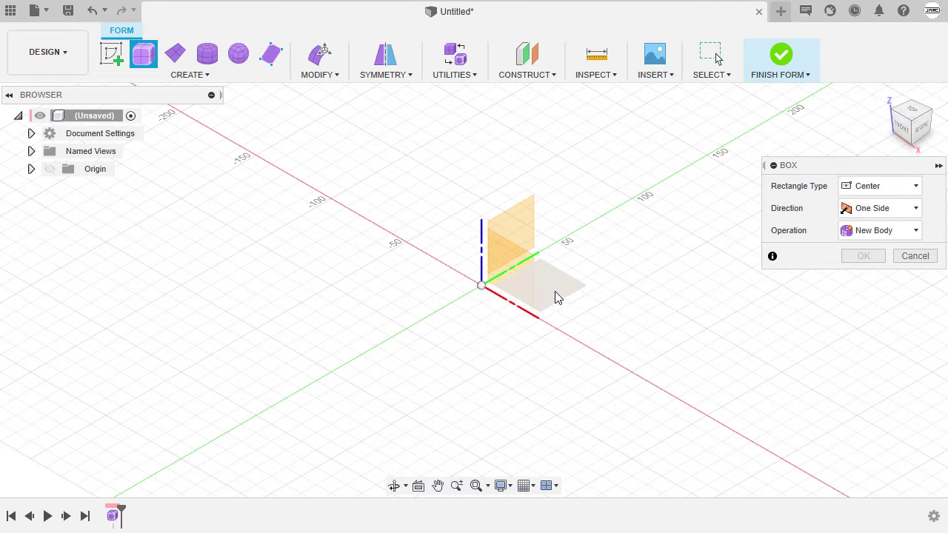
{"action": "left_click", "coordinate": [559, 297]}
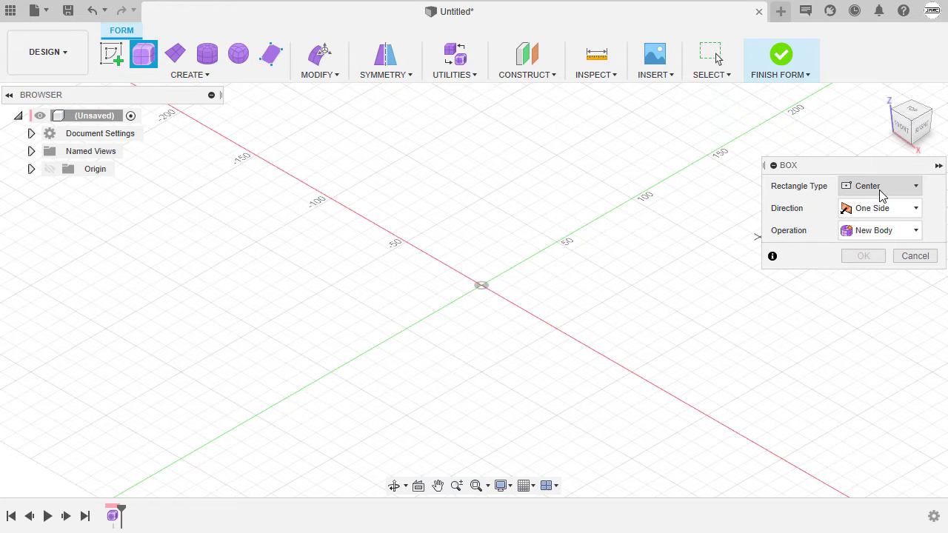
From the top view, size the box footprint about 117 × 93 mm from the origin, then preview it in 3D.
{"action": "left_click", "coordinate": [913, 116]}
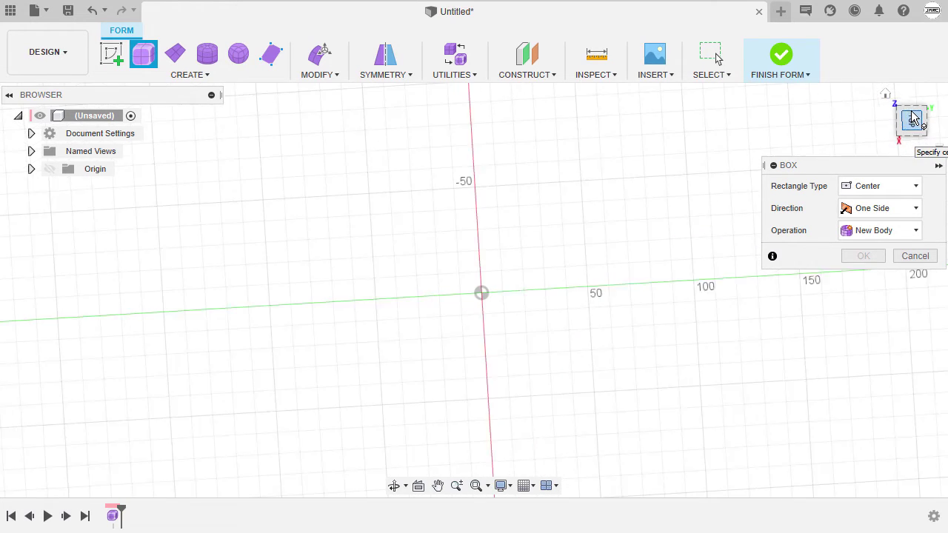
{"action": "left_click", "coordinate": [482, 294]}
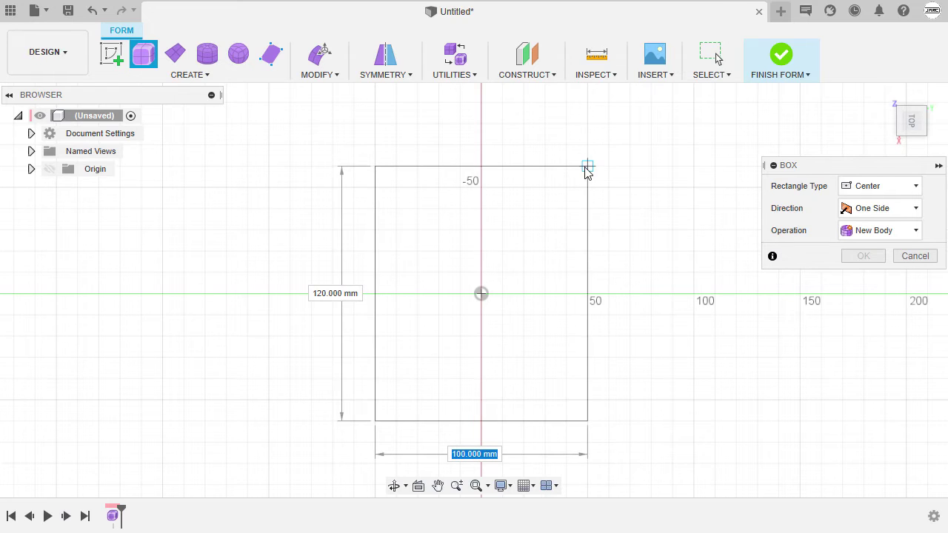
{"action": "left_click", "coordinate": [581, 174]}
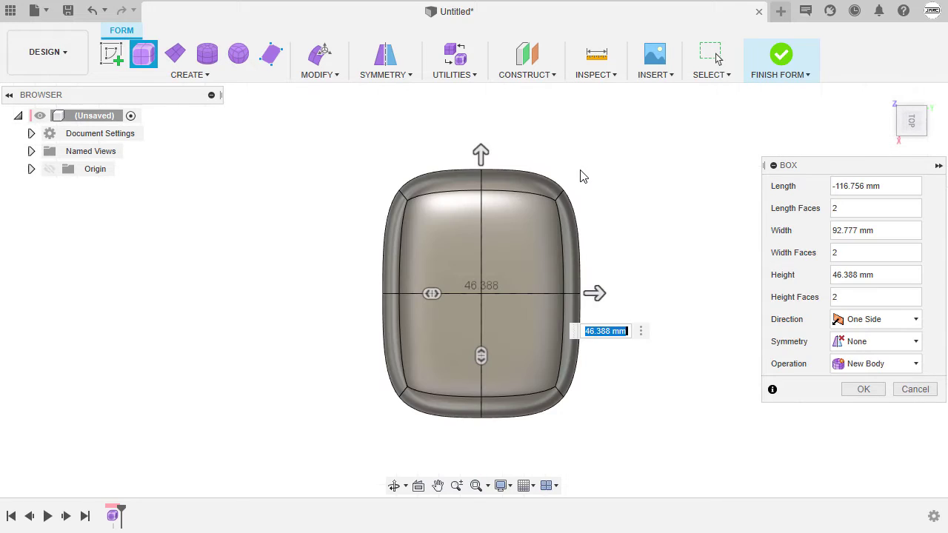
{"action": "key", "text": "Return"}
{"action": "middle_click_drag", "start_coordinate": [563, 178], "coordinate": [635, 212], "text": "shift"}
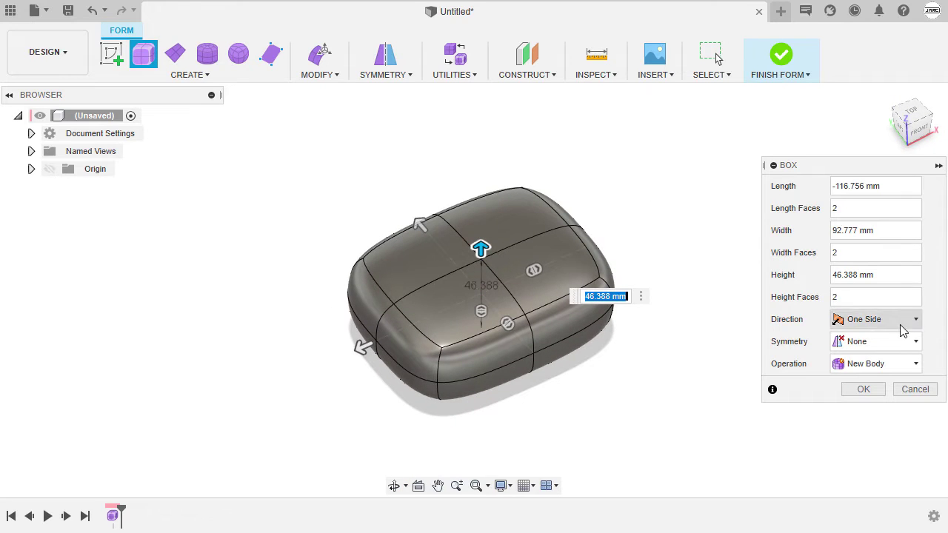
Confirm the T-spline box and expand Bodies to show Body1.
{"action": "left_click", "coordinate": [861, 389]}
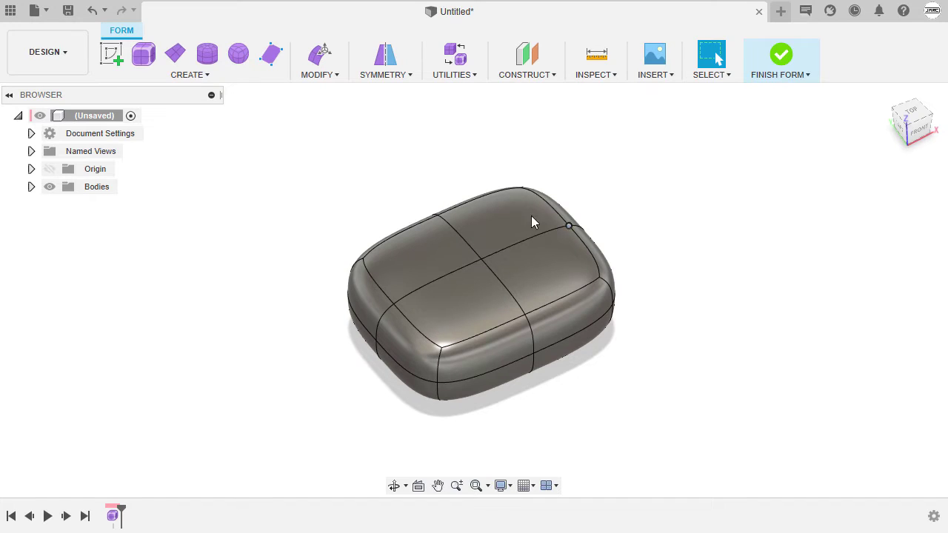
{"action": "left_click", "coordinate": [31, 187]}
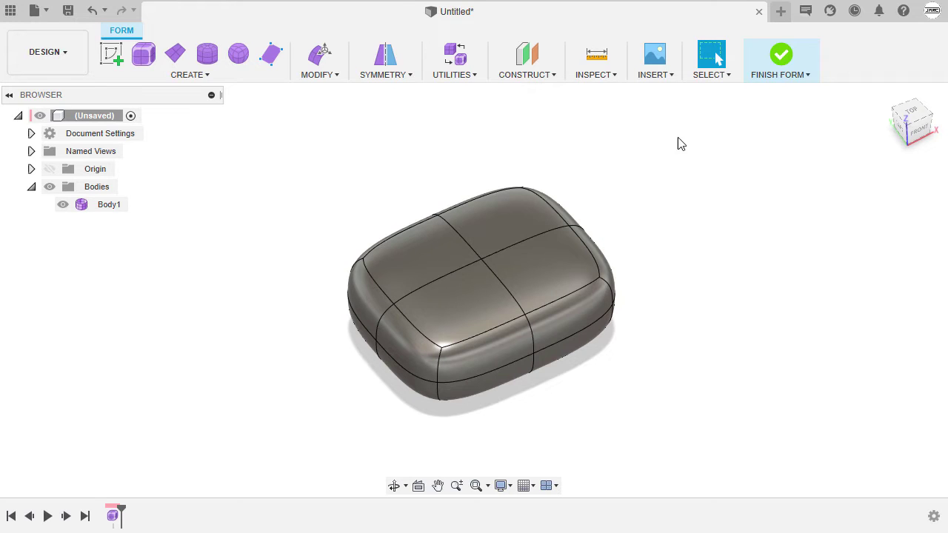
{"action": "left_click", "coordinate": [715, 76]}
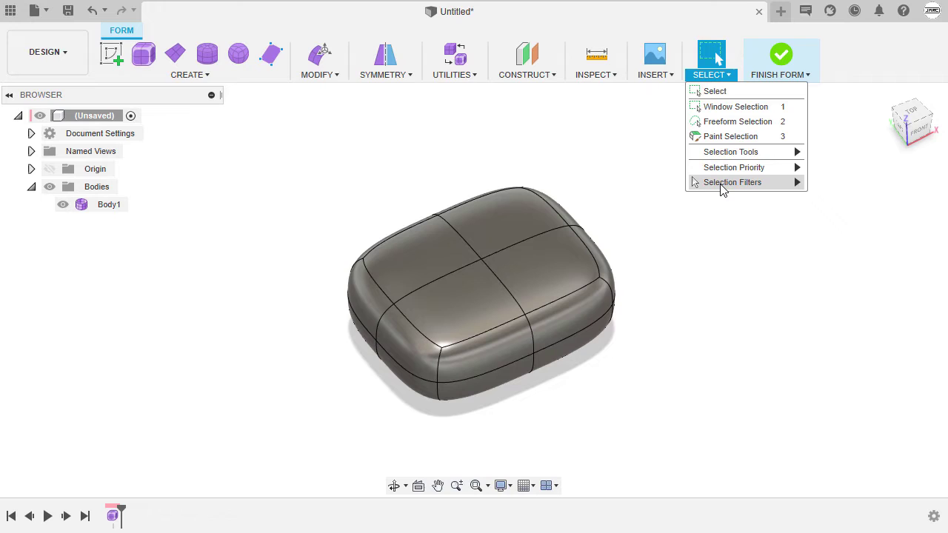
{"action": "mouse_move", "coordinate": [722, 189]}
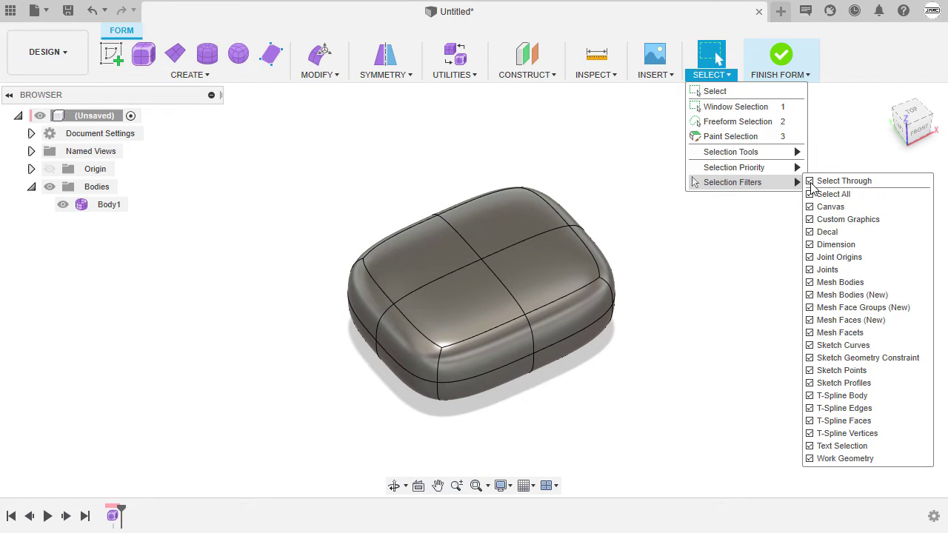
{"action": "left_click", "coordinate": [626, 199]}
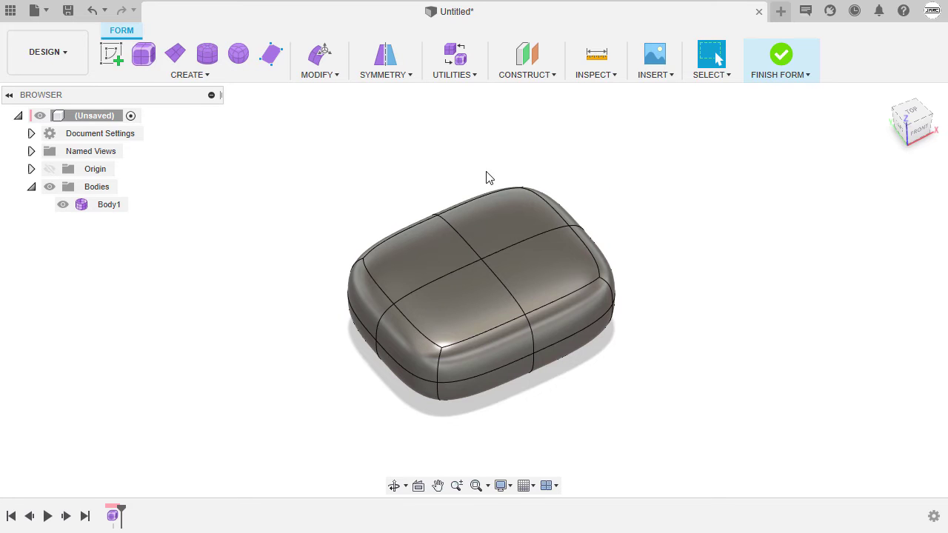
Start Edit Form from the S shortcut menu after glancing at the Modify menu.
{"action": "left_click", "coordinate": [331, 77]}
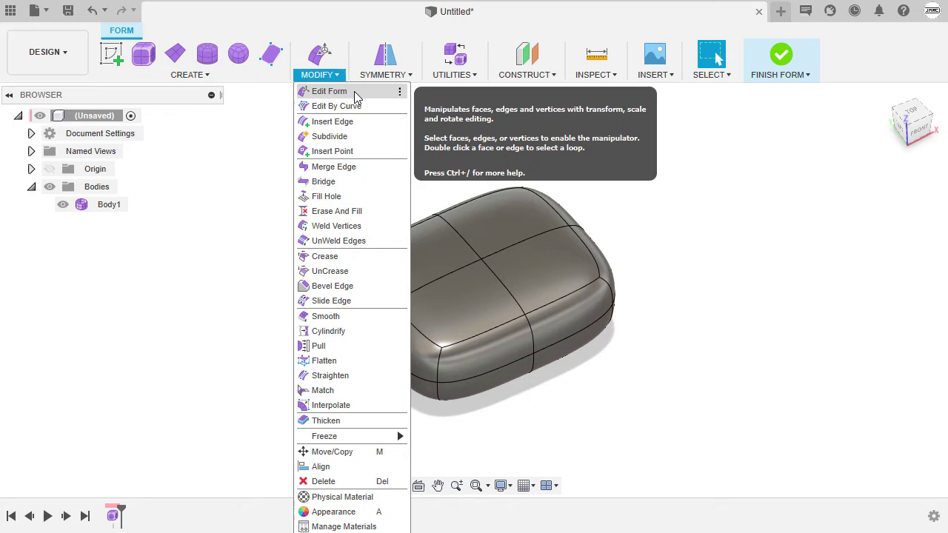
{"action": "left_click", "coordinate": [267, 173]}
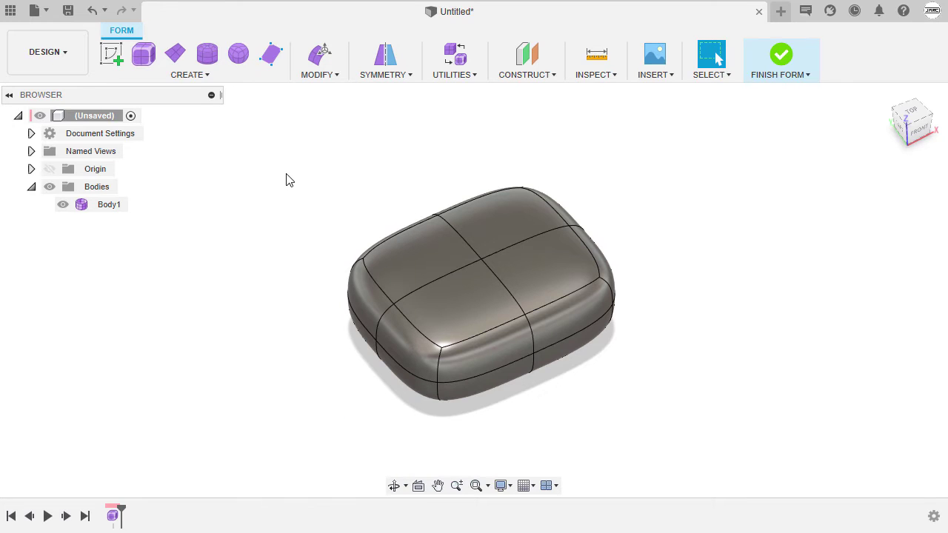
{"action": "key", "text": "s"}
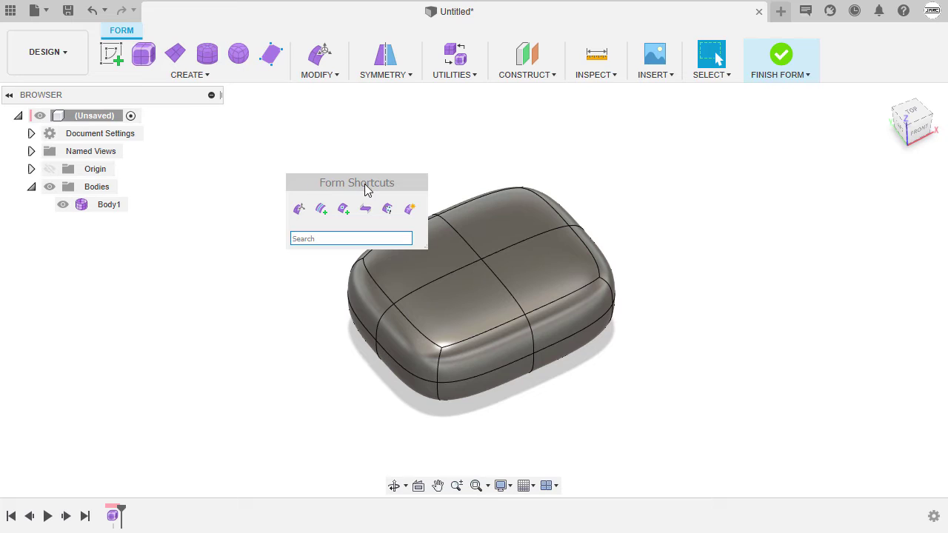
{"action": "left_click", "coordinate": [299, 211]}
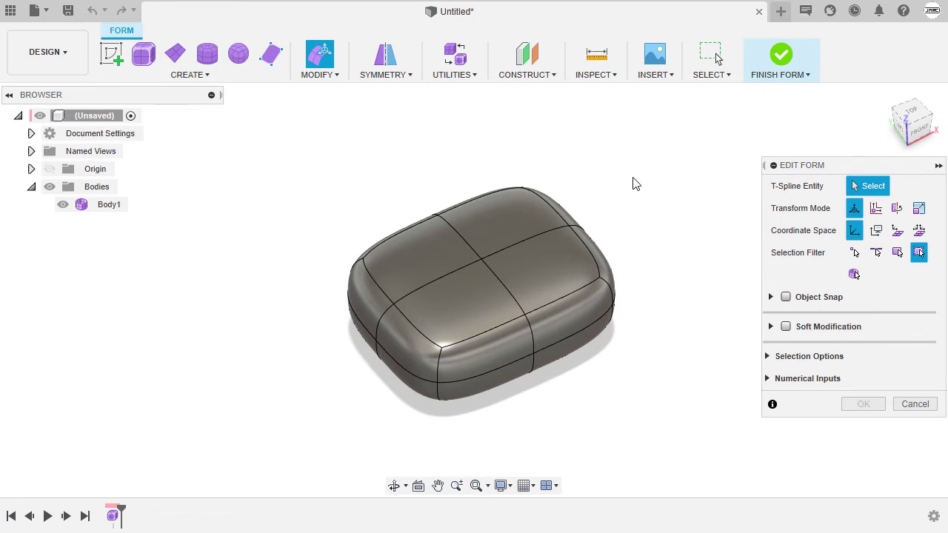
Select a top face, then lift and tilt it, undoing both changes.
{"action": "left_click", "coordinate": [521, 220]}
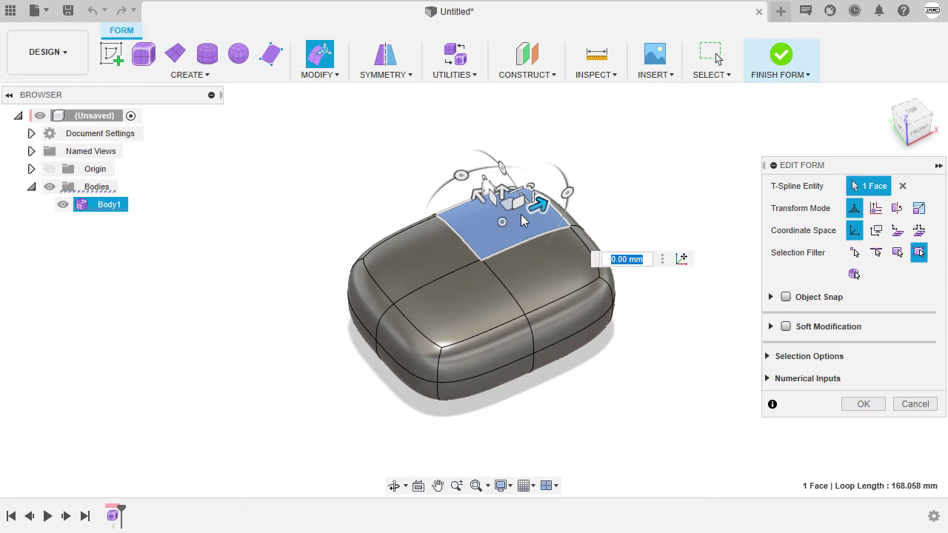
{"action": "mouse_move", "coordinate": [525, 210]}
{"action": "middle_mouse_down", "text": "shift"}
{"action": "mouse_move", "coordinate": [553, 160]}
{"action": "mouse_move", "coordinate": [616, 153]}
{"action": "mouse_move", "coordinate": [518, 194]}
{"action": "middle_mouse_up", "text": "shift"}
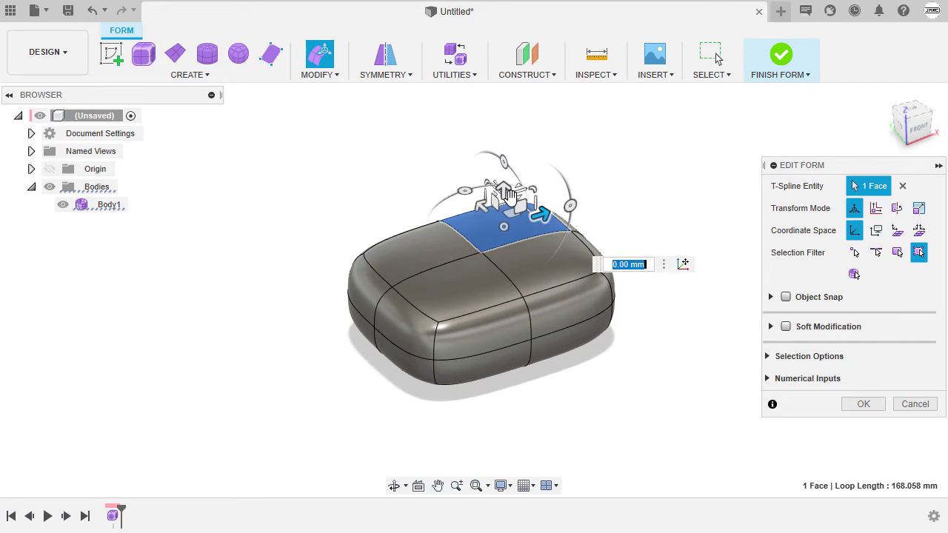
{"action": "scroll", "coordinate": [509, 194], "scroll_direction": "up", "scroll_amount": 5}
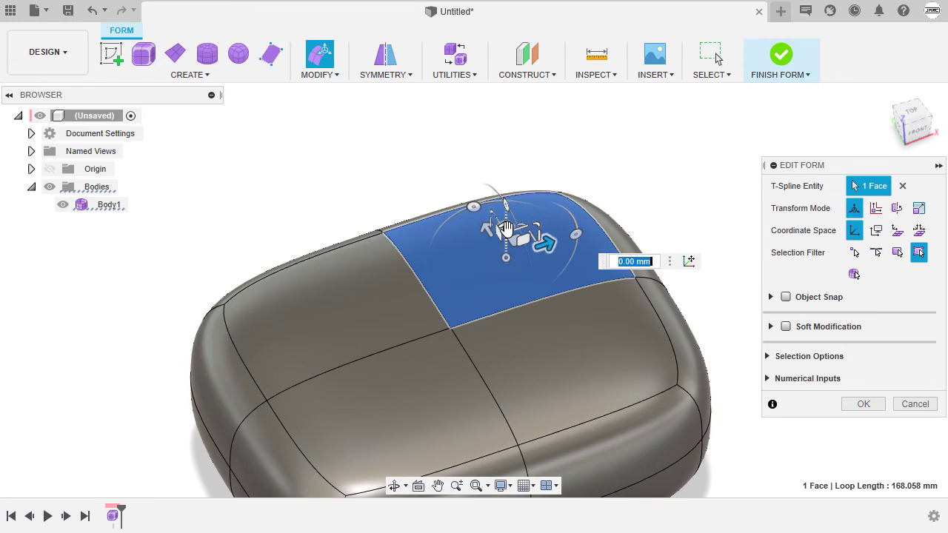
{"action": "left_click_drag", "start_coordinate": [506, 228], "coordinate": [506, 168]}
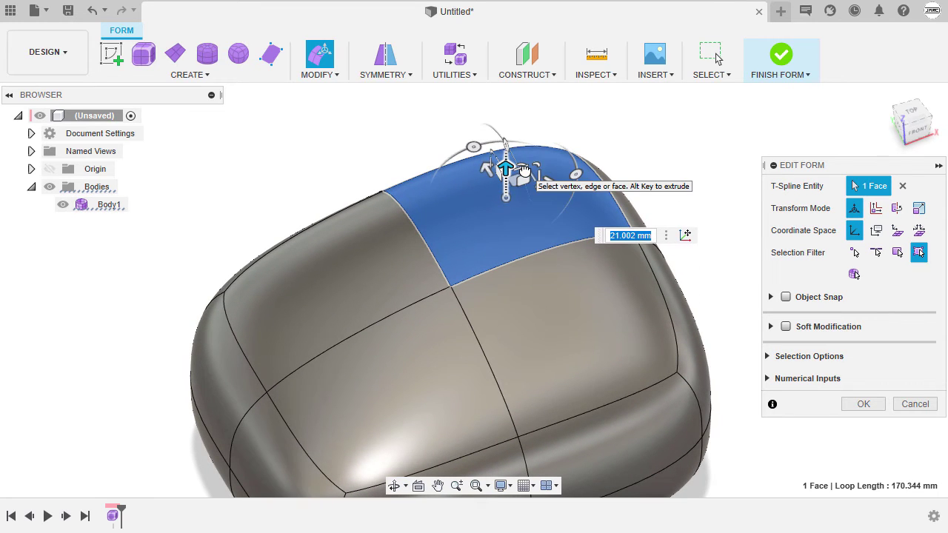
{"action": "key", "text": "ctrl+z"}
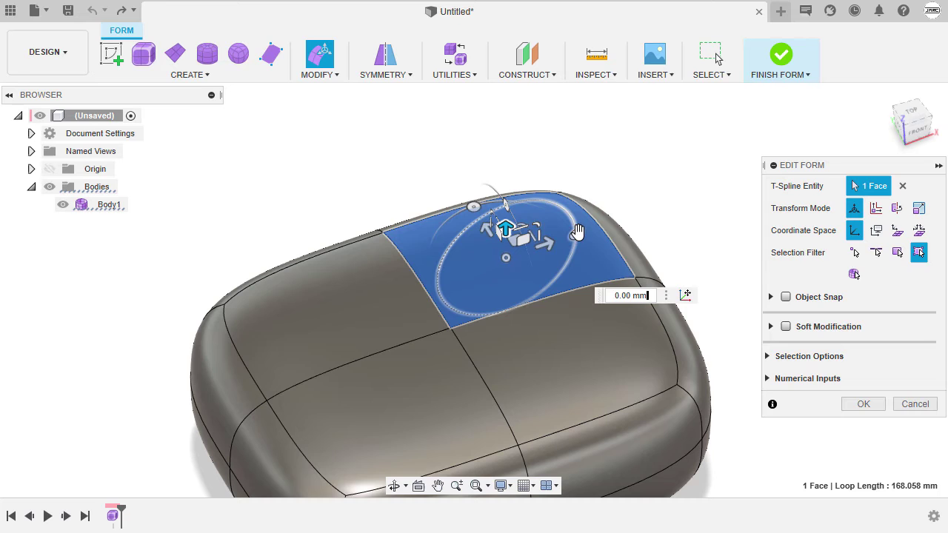
{"action": "left_click_drag", "start_coordinate": [578, 232], "coordinate": [593, 208]}
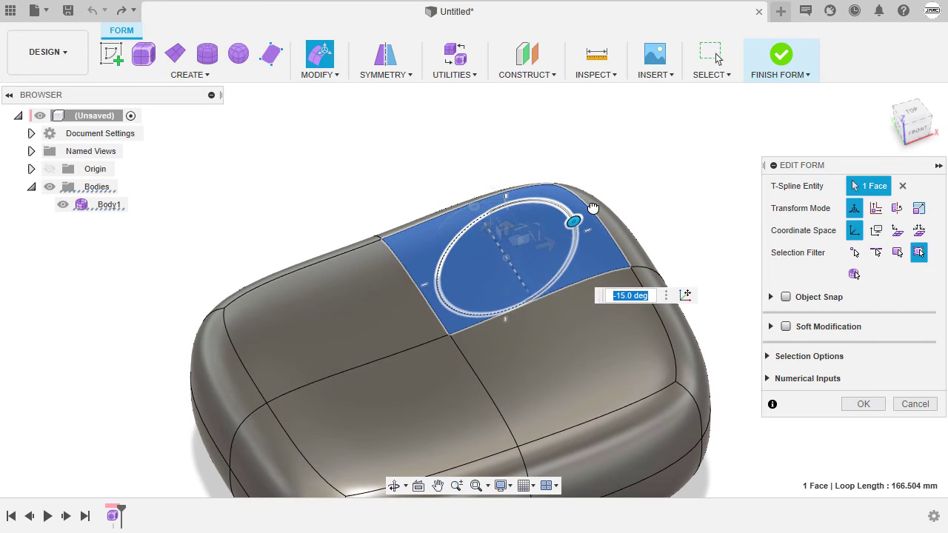
{"action": "key", "text": "ctrl+z"}
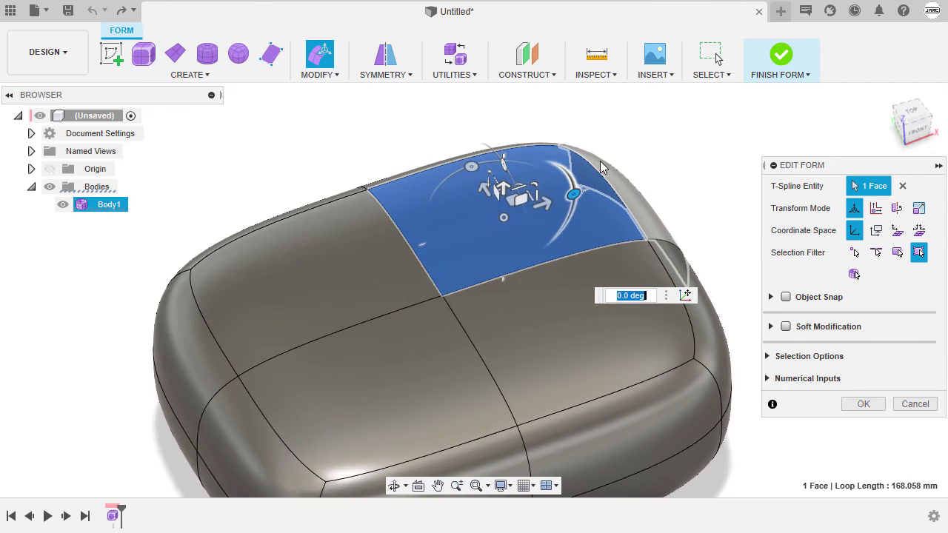
Scale the selected top face from an overhead view, then return to an angled view.
{"action": "scroll", "coordinate": [585, 167], "scroll_direction": "up", "scroll_amount": 2}
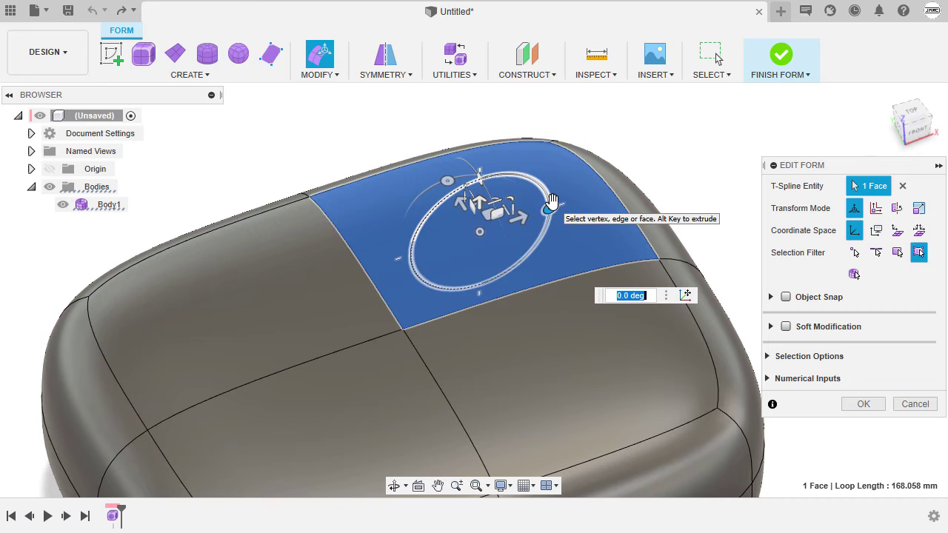
{"action": "middle_click_drag", "start_coordinate": [552, 200], "coordinate": [504, 189], "text": "shift"}
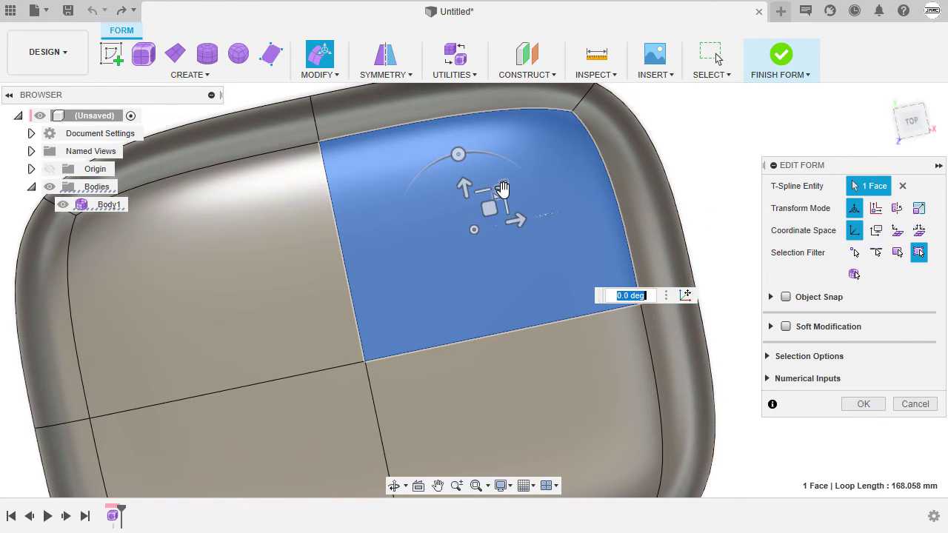
{"action": "mouse_move", "coordinate": [504, 189]}
{"action": "left_mouse_down"}
{"action": "mouse_move", "coordinate": [489, 195]}
{"action": "mouse_move", "coordinate": [483, 186]}
{"action": "mouse_move", "coordinate": [508, 203]}
{"action": "mouse_move", "coordinate": [551, 201]}
{"action": "mouse_move", "coordinate": [513, 202]}
{"action": "left_mouse_up"}
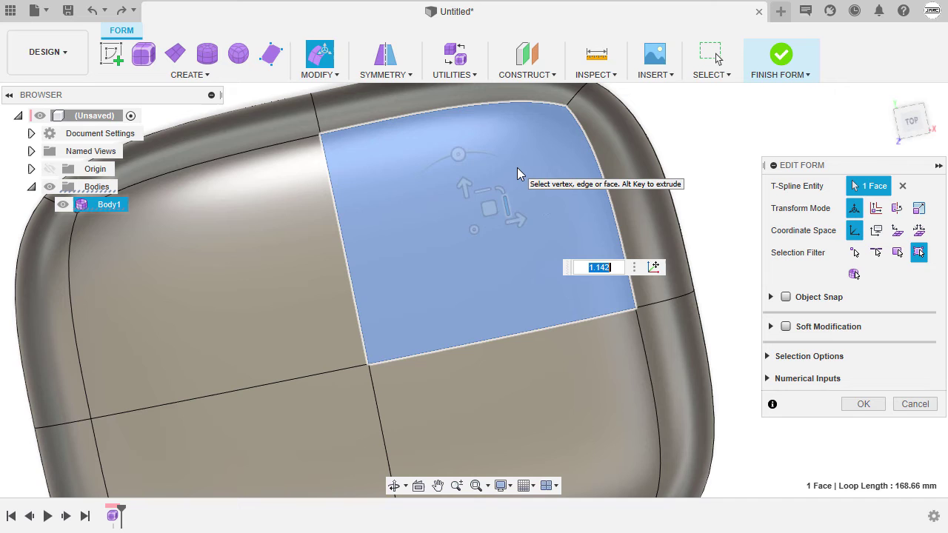
{"action": "scroll", "coordinate": [517, 167], "scroll_direction": "down", "scroll_amount": 5}
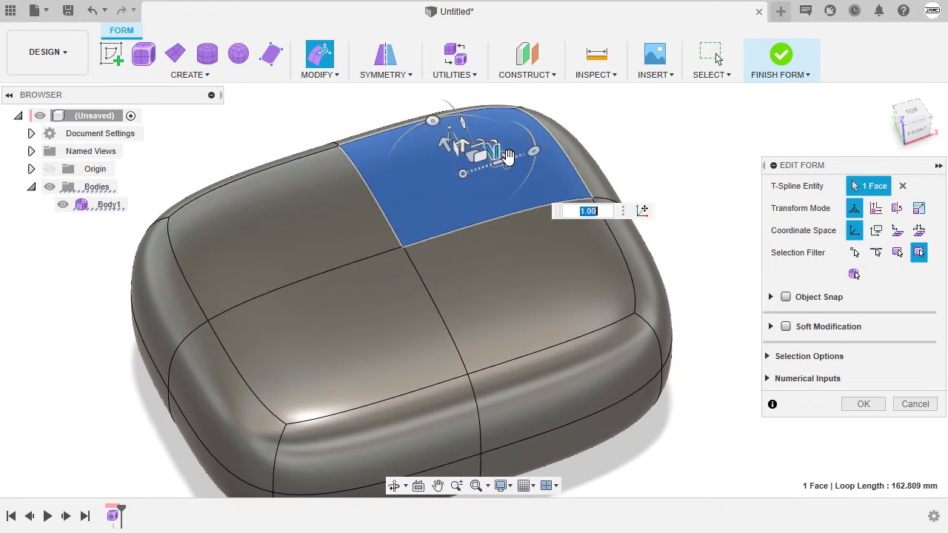
{"action": "middle_click_drag", "start_coordinate": [563, 171], "coordinate": [590, 184], "text": "shift"}
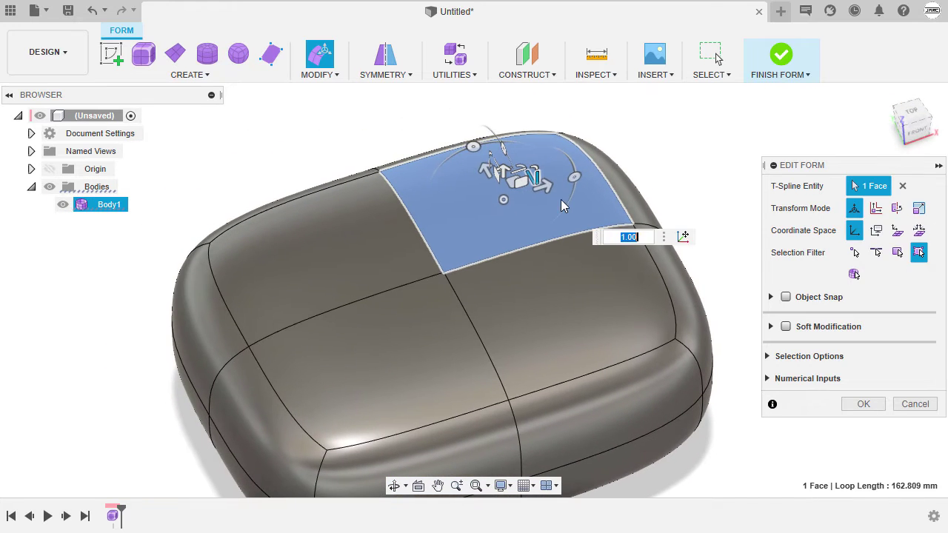
Swap the face for a top edge and drag it up and back down.
{"action": "left_click", "coordinate": [903, 186]}
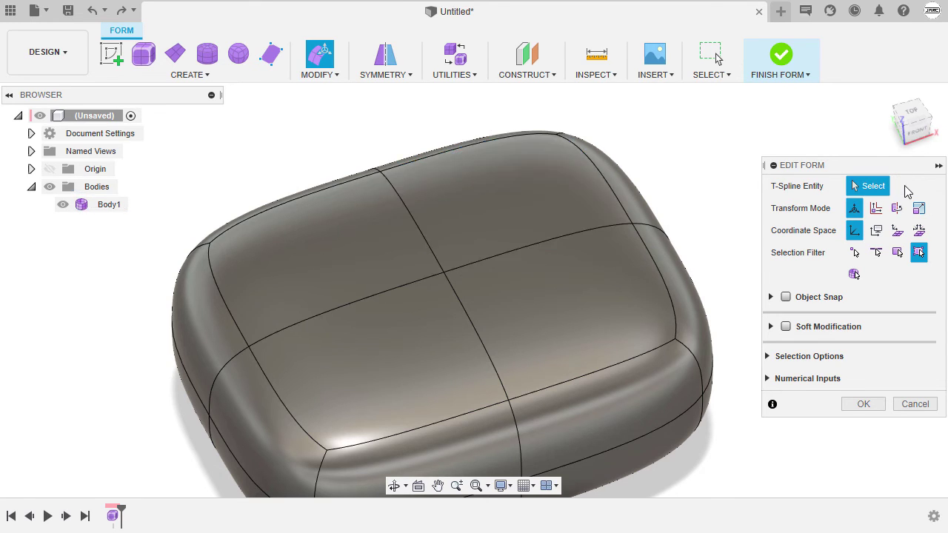
{"action": "left_click", "coordinate": [570, 241]}
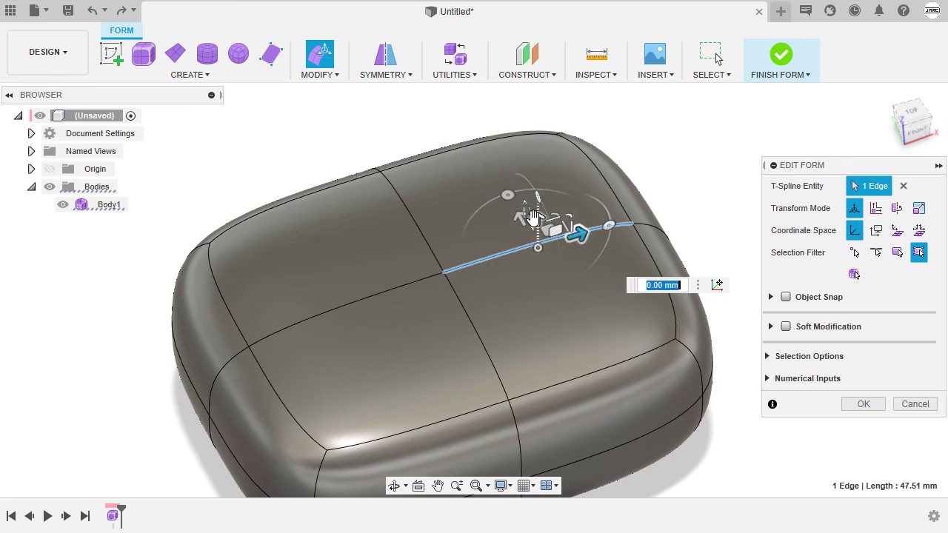
{"action": "left_click_drag", "start_coordinate": [537, 215], "coordinate": [542, 194]}
{"action": "middle_click_drag", "start_coordinate": [631, 151], "coordinate": [681, 127]}
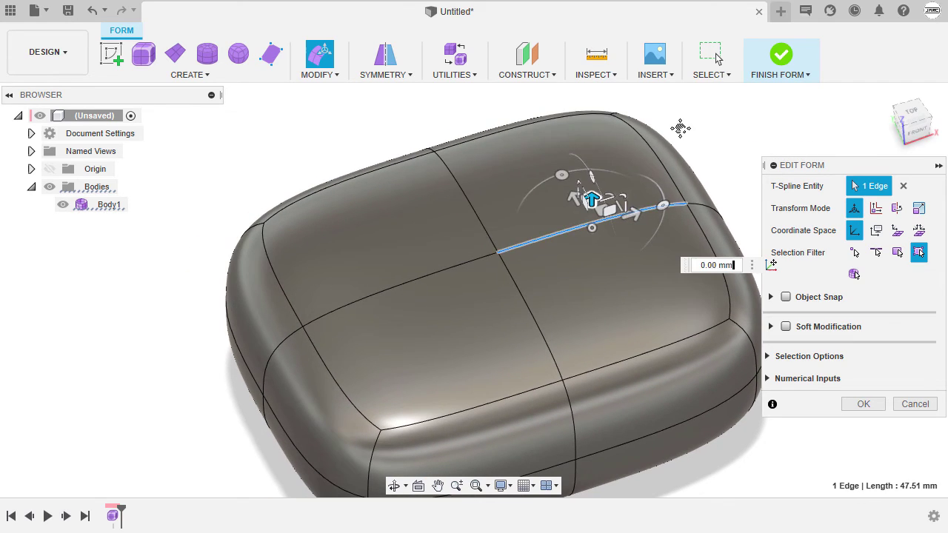
Deselect the edge, select a top corner vertex, and view it from the back.
{"action": "left_click", "coordinate": [295, 157]}
{"action": "middle_click_drag", "start_coordinate": [295, 157], "coordinate": [318, 127], "text": "shift"}
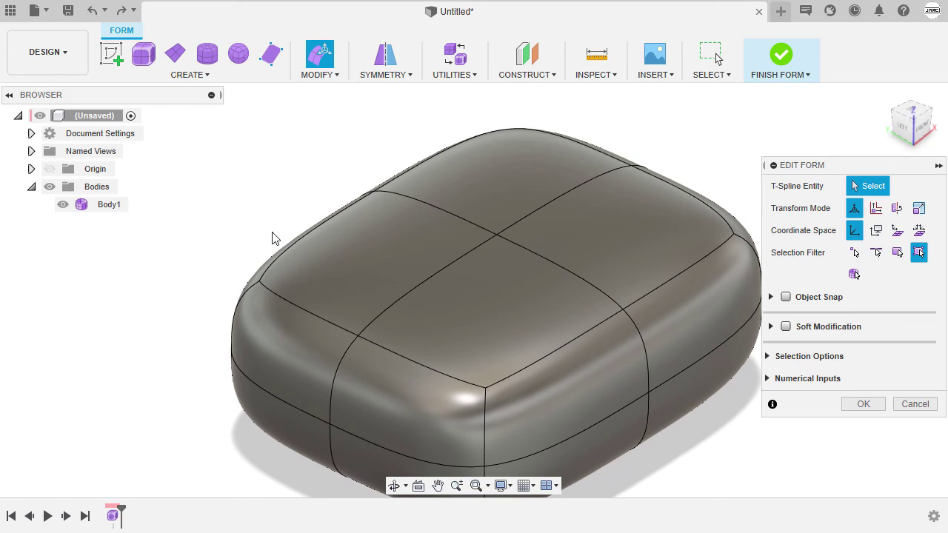
{"action": "left_click", "coordinate": [262, 282]}
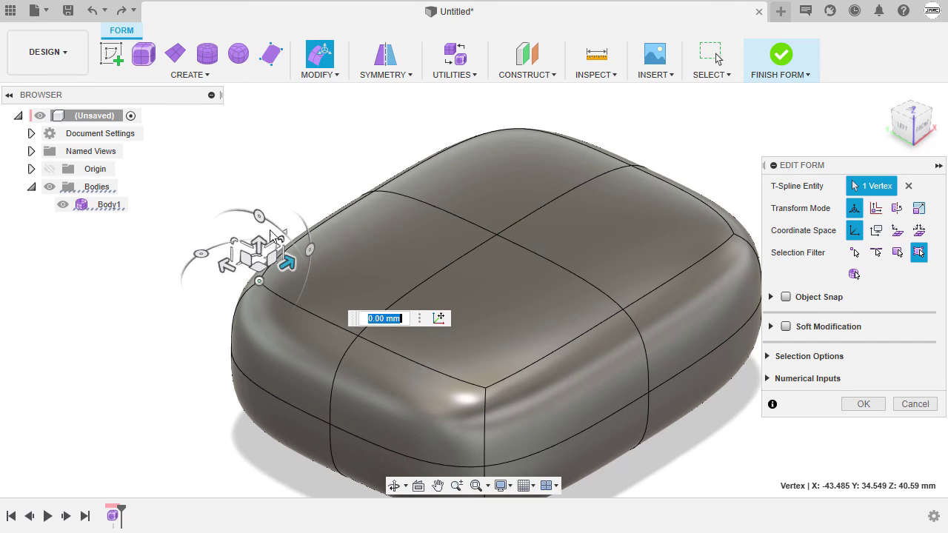
{"action": "middle_click_drag", "start_coordinate": [272, 236], "coordinate": [316, 230], "text": "shift"}
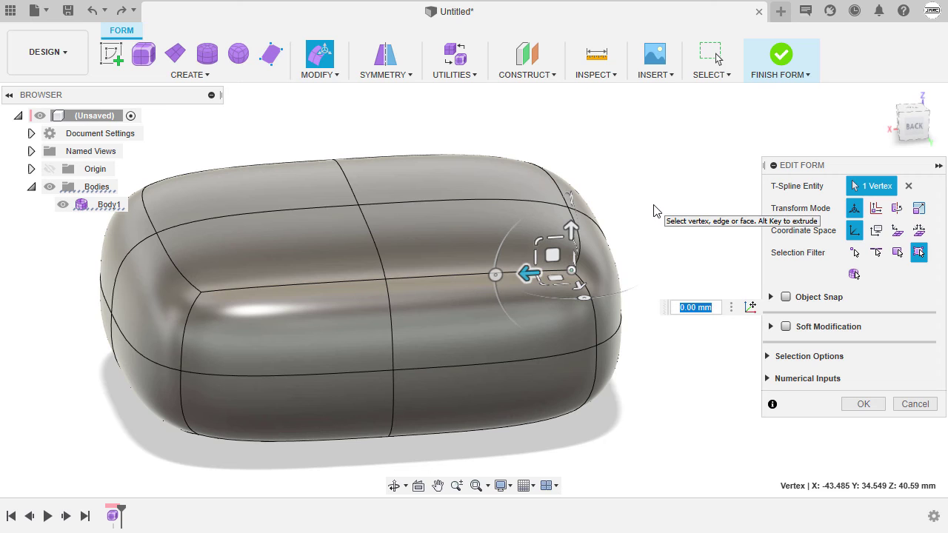
Cancel the form edit, go to the home view, and clear the selection.
{"action": "left_click", "coordinate": [914, 403]}
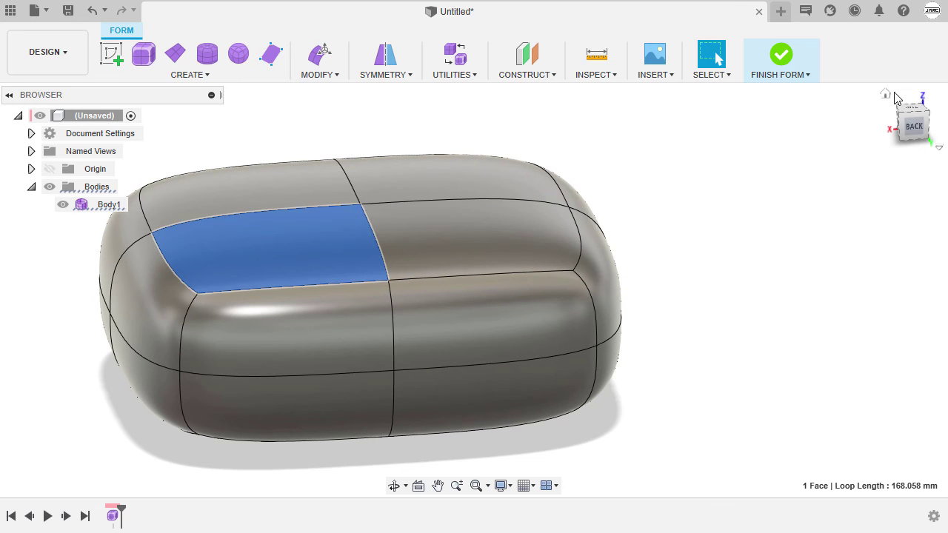
{"action": "left_click", "coordinate": [886, 95]}
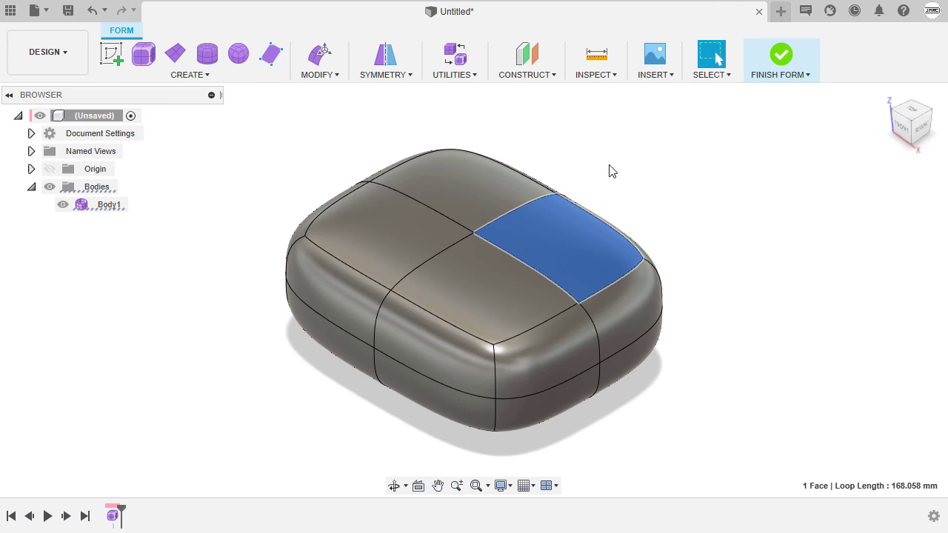
{"action": "key", "text": "Escape"}
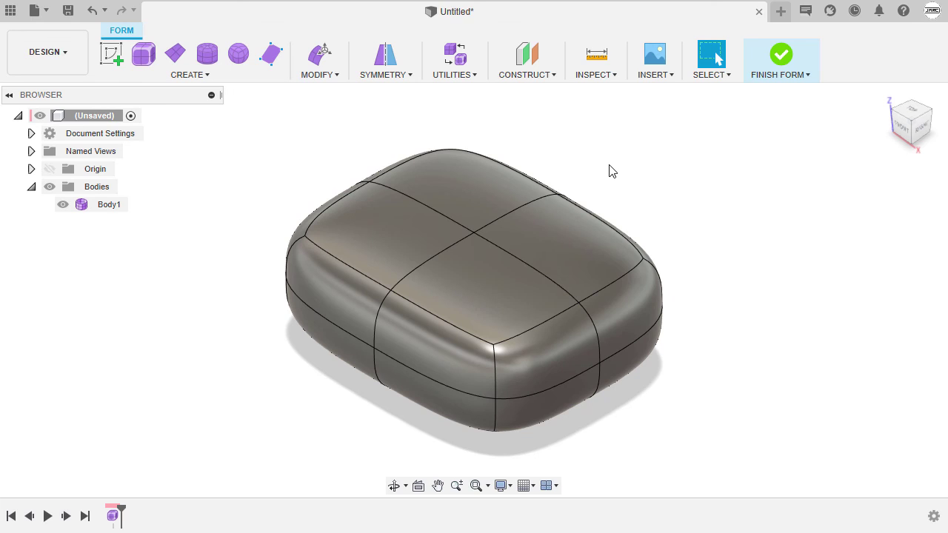